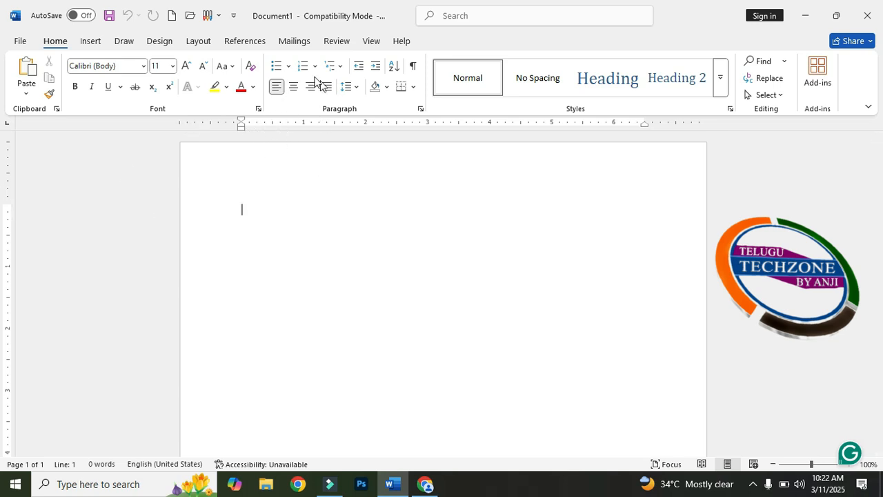
Step: Hide the document's ruler and show it again
{"action": "left_click", "coordinate": [336, 41]}
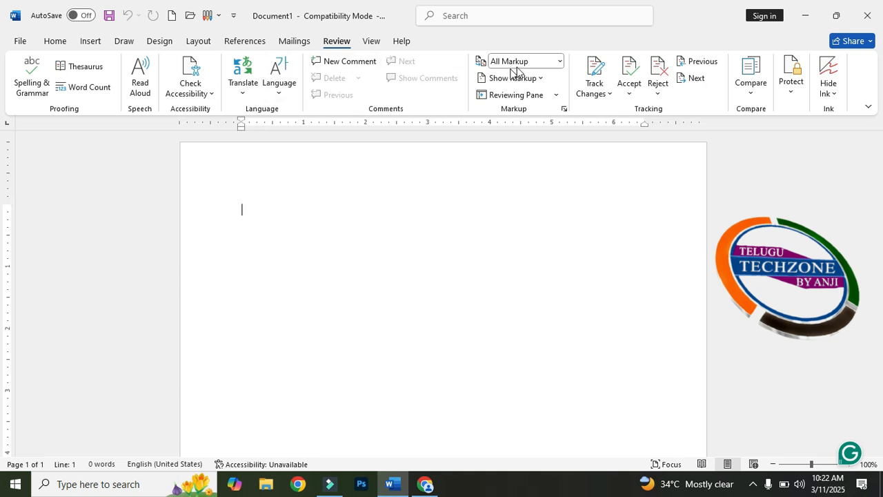
{"action": "left_click", "coordinate": [380, 42]}
{"action": "left_click", "coordinate": [319, 65]}
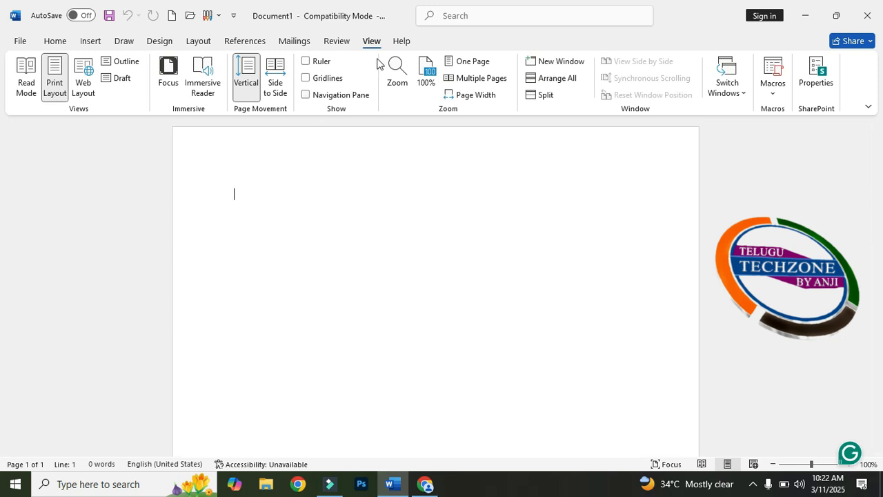
{"action": "left_click", "coordinate": [307, 61]}
{"action": "left_click", "coordinate": [347, 178]}
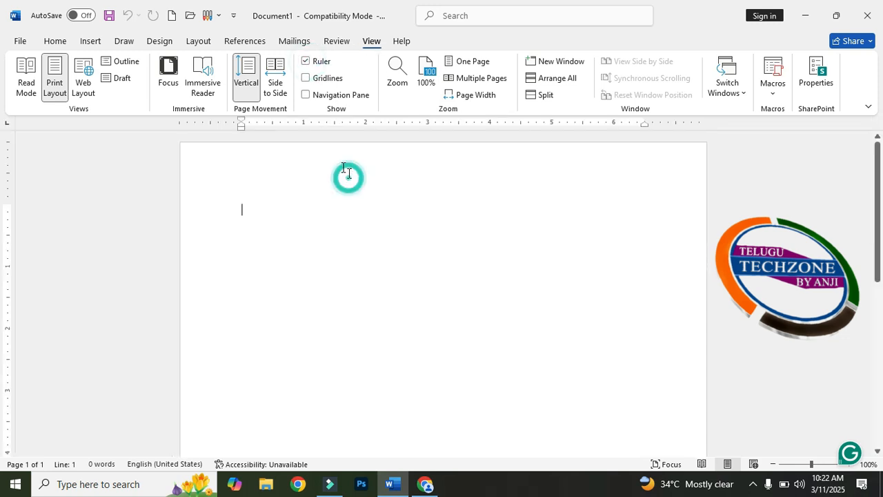
{"action": "left_click", "coordinate": [50, 42]}
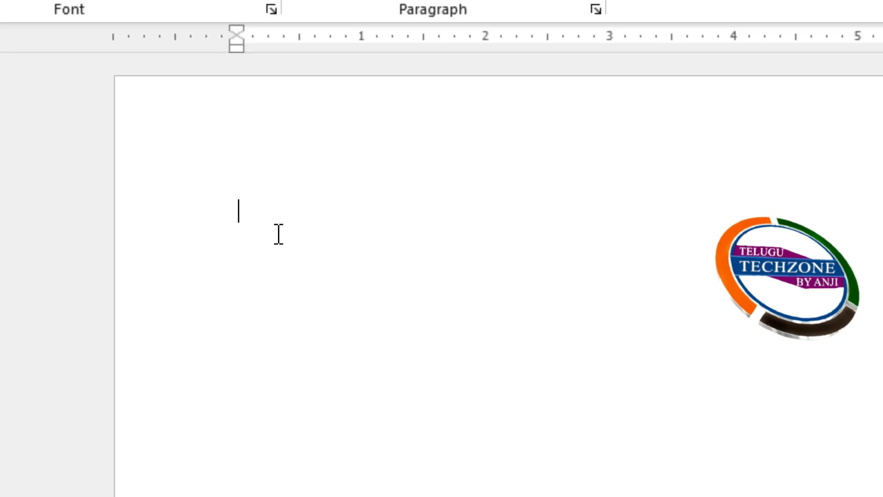
Step: Write "Cursor / insertion point" on the blank page and delete all of that text
{"action": "type", "text": "cursor ."}
{"action": "key", "text": "BackSpace"}
{"action": "type", "text": "/ insertion point"}
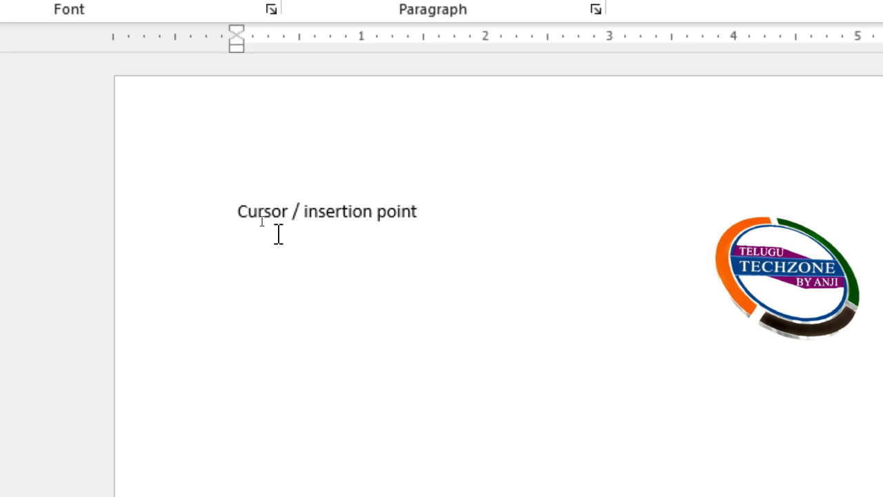
{"action": "key", "text": "ctrl+a"}
{"action": "key", "text": "Delete"}
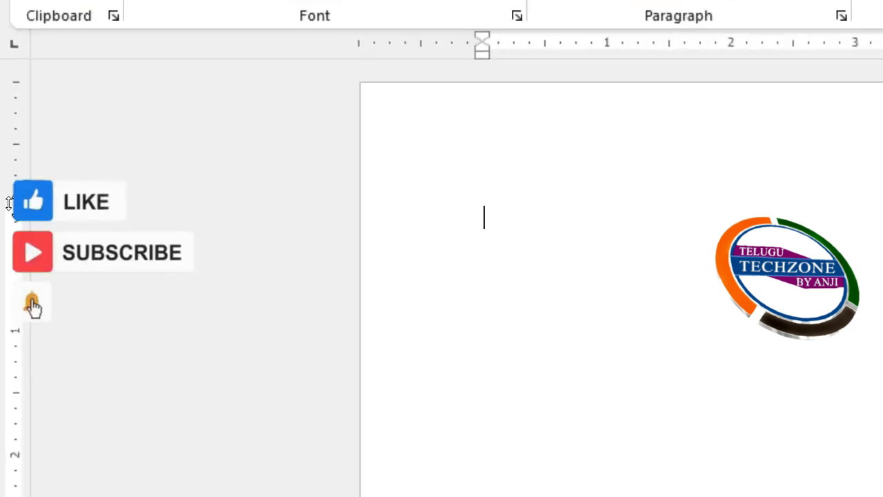
{"action": "left_click_drag", "start_coordinate": [9, 204], "coordinate": [9, 205]}
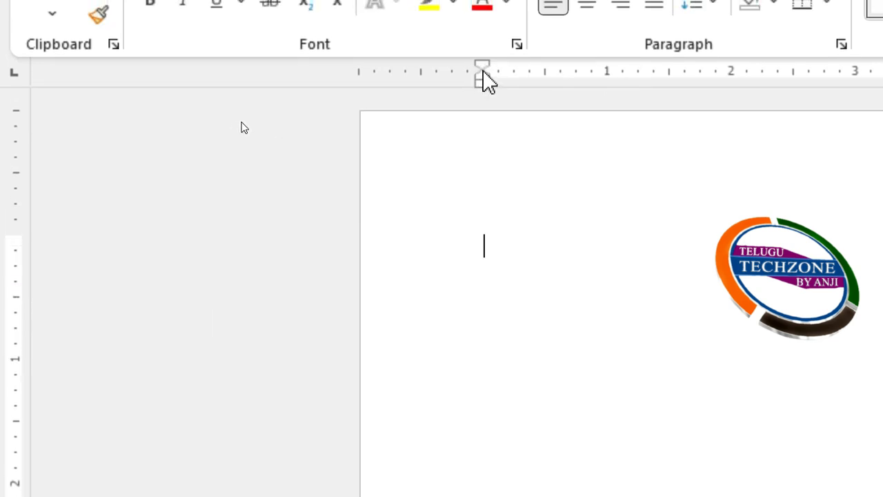
{"action": "left_click", "coordinate": [483, 73]}
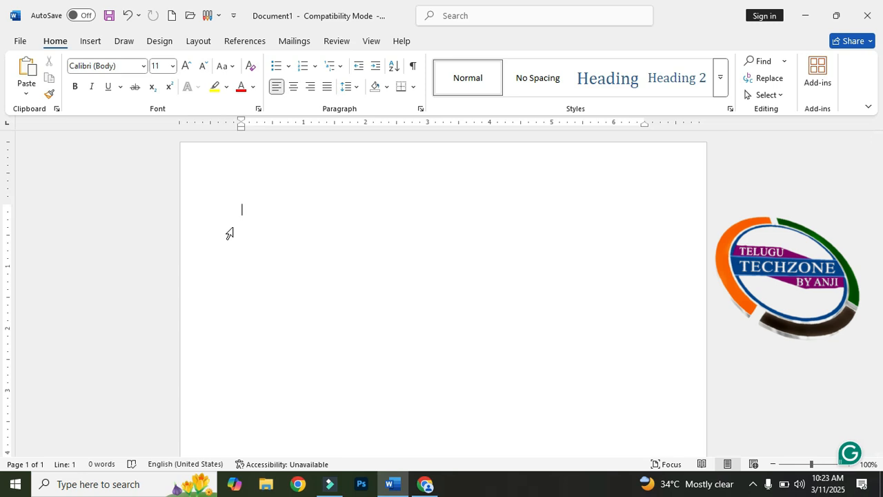
Step: Begin the letter's address block with "To" and "The Manager," on separate lines
{"action": "type", "text": "to"}
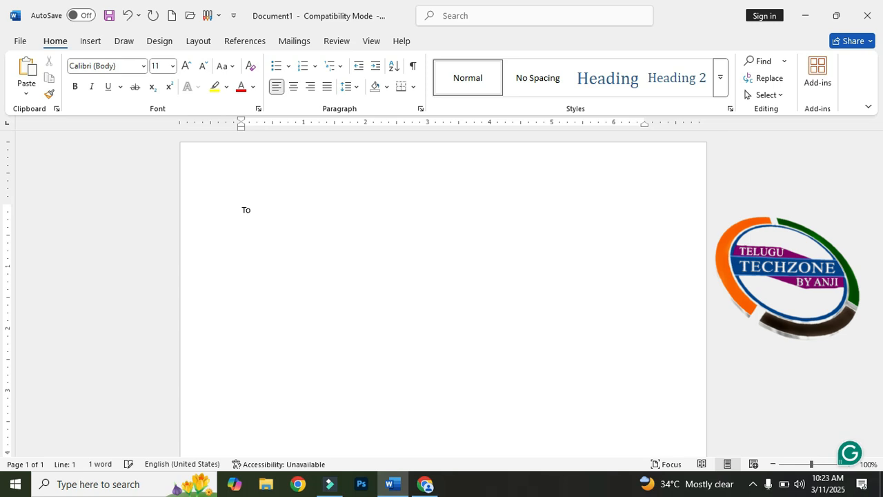
{"action": "type", "text": "T"}
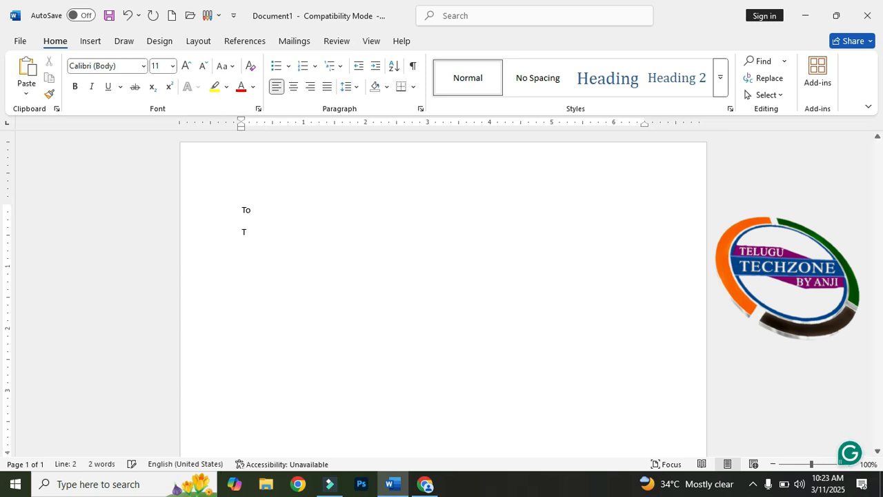
{"action": "type", "text": "e Man"}
{"action": "key", "text": "BackSpace"}
{"action": "key", "text": "BackSpace"}
{"action": "key", "text": "BackSpace"}
{"action": "key", "text": "BackSpace"}
{"action": "key", "text": "BackSpace"}
{"action": "type", "text": "he Manager"}
{"action": "key", "text": "Return"}
Step: Complete the address block with "Anji Technologies" and "Anantapur." on separate lines, leaving blank lines below
{"action": "type", "text": "Anji Technologies"}
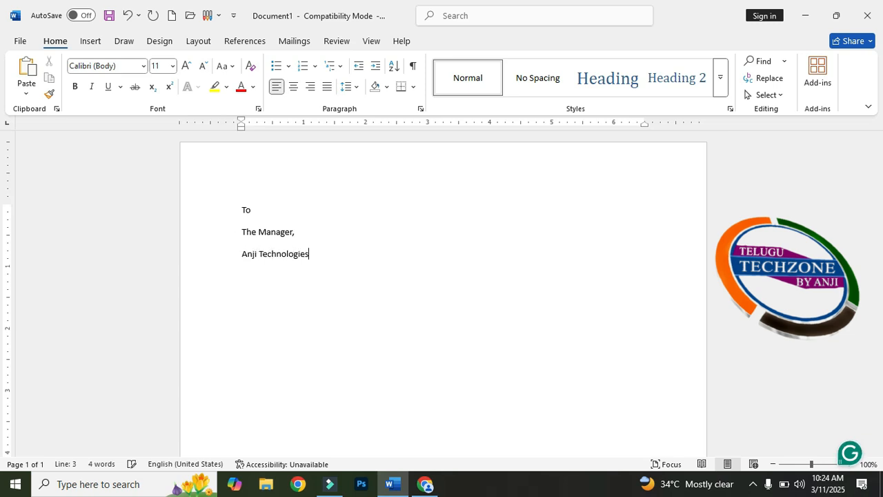
{"action": "key", "text": "Return"}
{"action": "type", "text": "anantapur."}
{"action": "key", "text": "Return"}
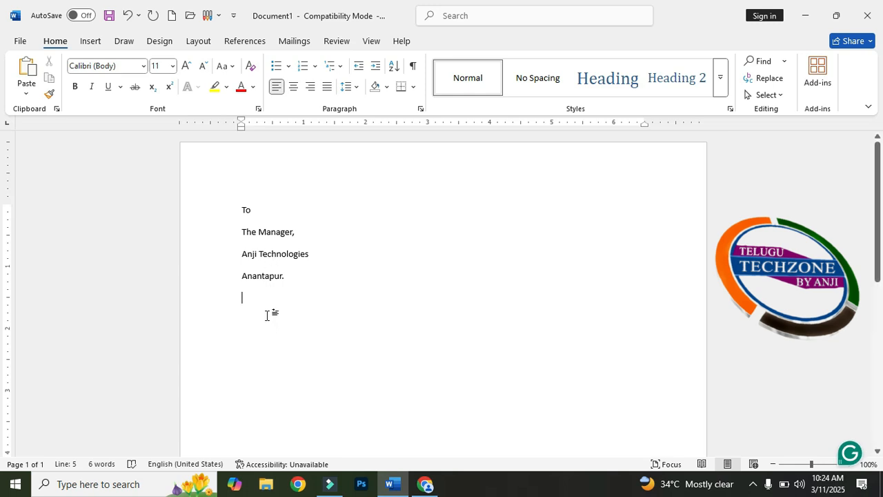
{"action": "key", "text": "Return"}
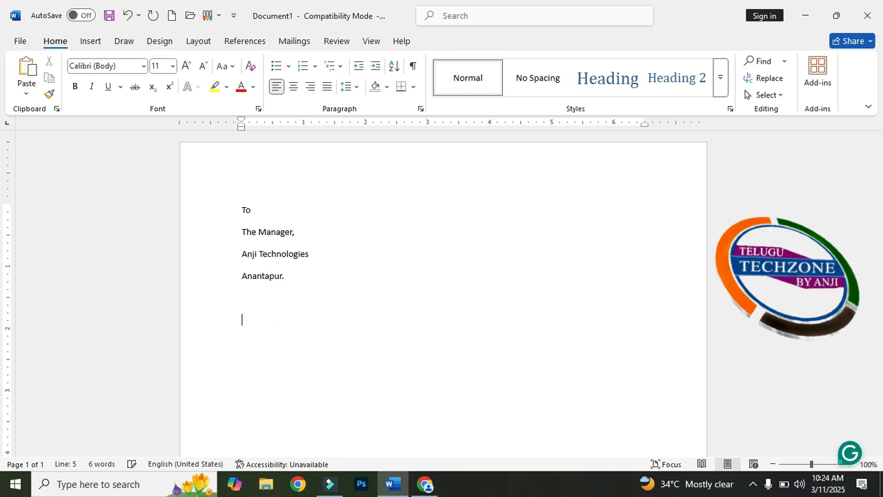
{"action": "double_click", "coordinate": [242, 337]}
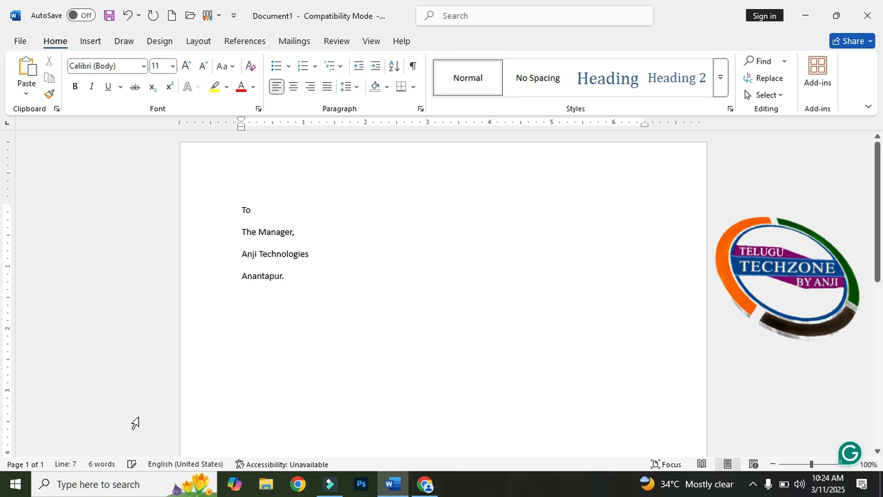
Step: Launch the On-Screen Keyboard with the Run command osk, look over its key layout and minimize it
{"action": "key", "text": "super+r"}
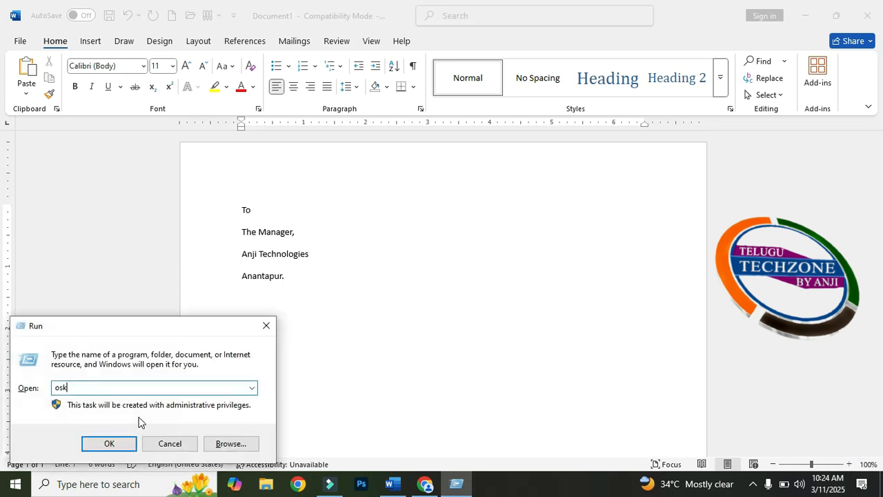
{"action": "key", "text": "Return"}
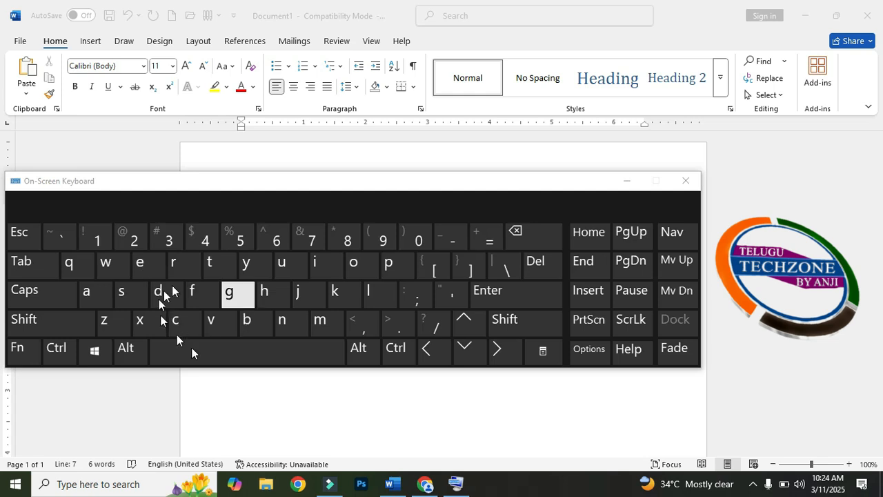
{"action": "left_click_drag", "start_coordinate": [293, 181], "coordinate": [357, 191]}
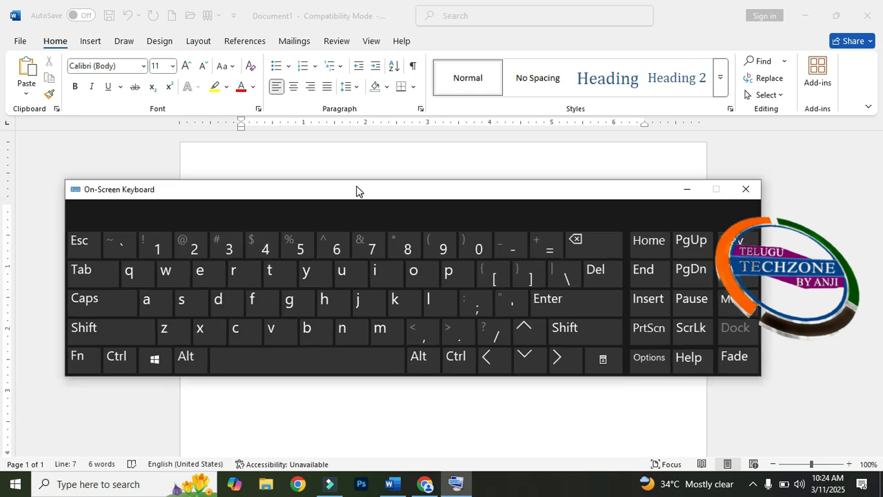
{"action": "left_click", "coordinate": [311, 400]}
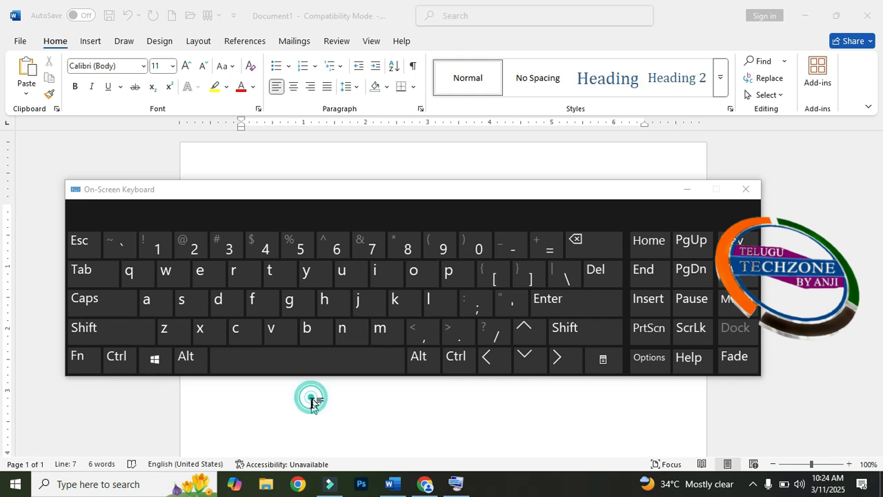
{"action": "left_click", "coordinate": [687, 189]}
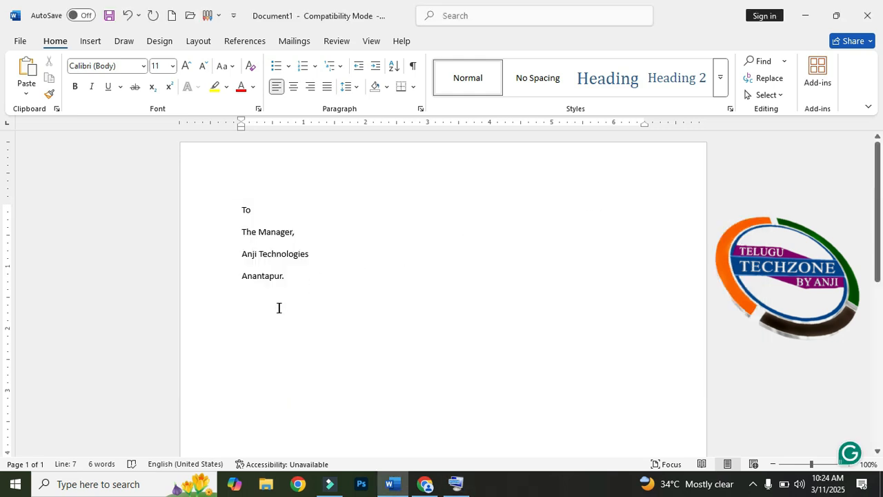
{"action": "left_click", "coordinate": [454, 485]}
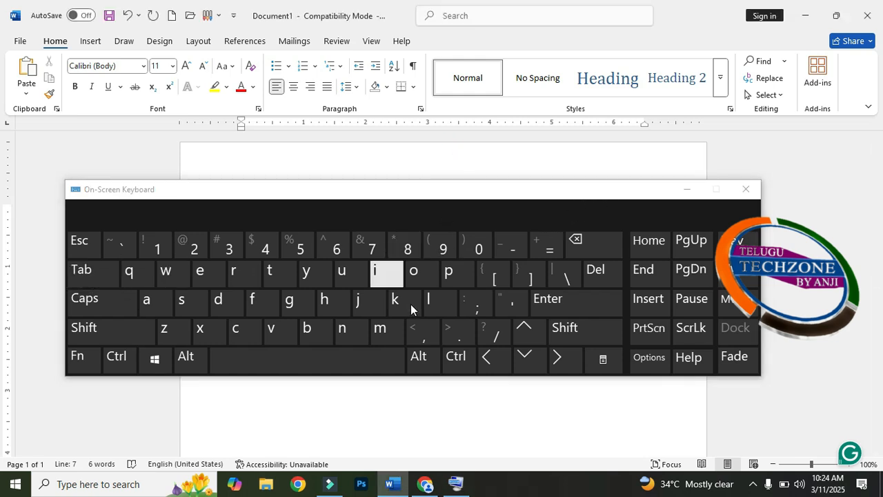
{"action": "left_click", "coordinate": [683, 188]}
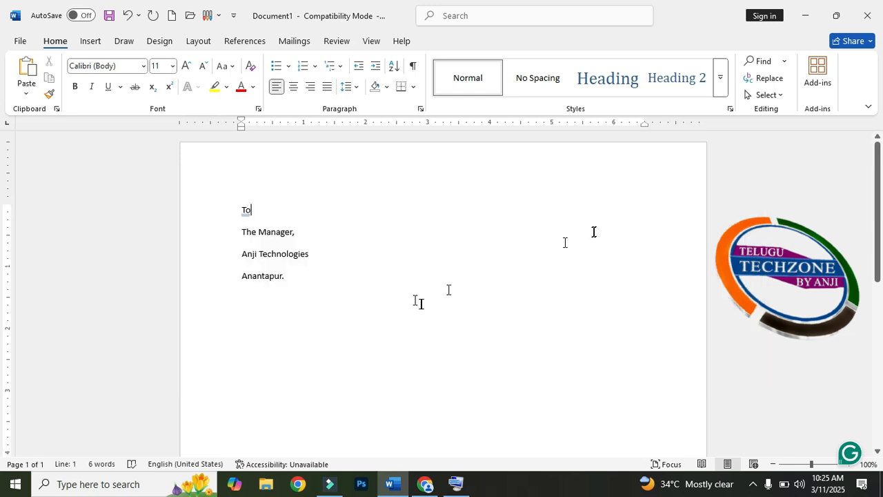
Step: Write the salutation "Respected Sir" below the address block, indented 1 inch with tab stops, and start a new line
{"action": "left_click", "coordinate": [355, 285]}
{"action": "key", "text": "Tab"}
{"action": "type", "text": "Respe"}
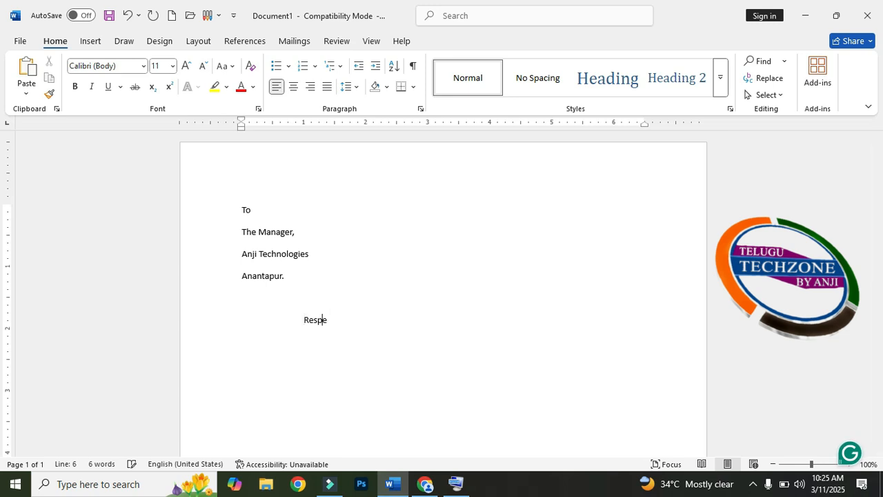
{"action": "type", "text": "cted Sir"}
{"action": "key", "text": "Return"}
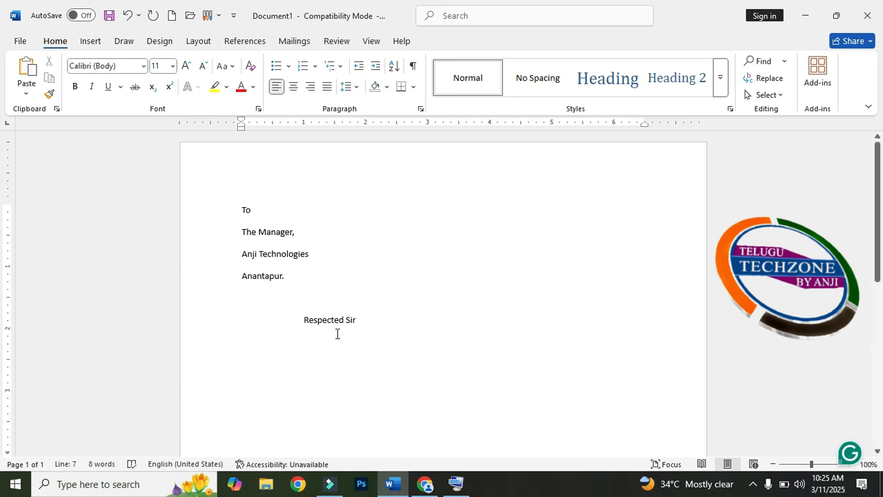
Step: Write the body sentence "I am suffering with fever and cold." indented 2.5 inches, and begin the following sentence with "So I"
{"action": "key", "text": "Tab"}
{"action": "key", "text": "Tab"}
{"action": "key", "text": "Tab"}
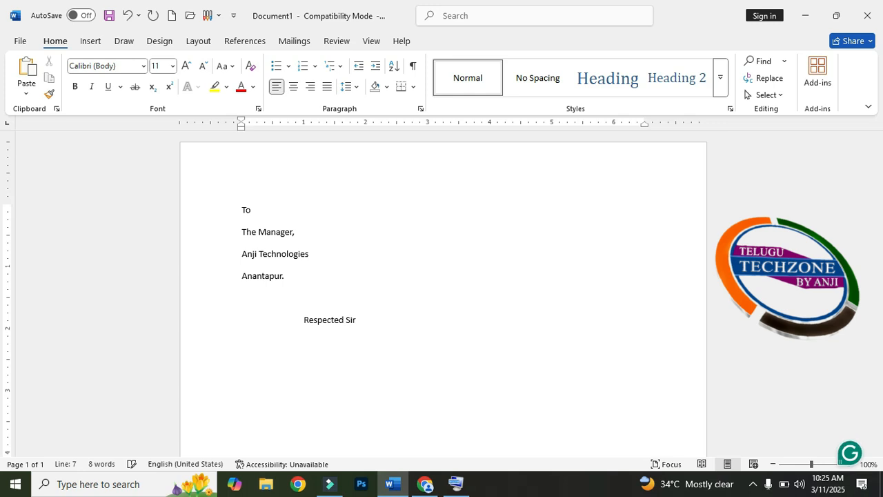
{"action": "type", "text": "I am suffering wi"}
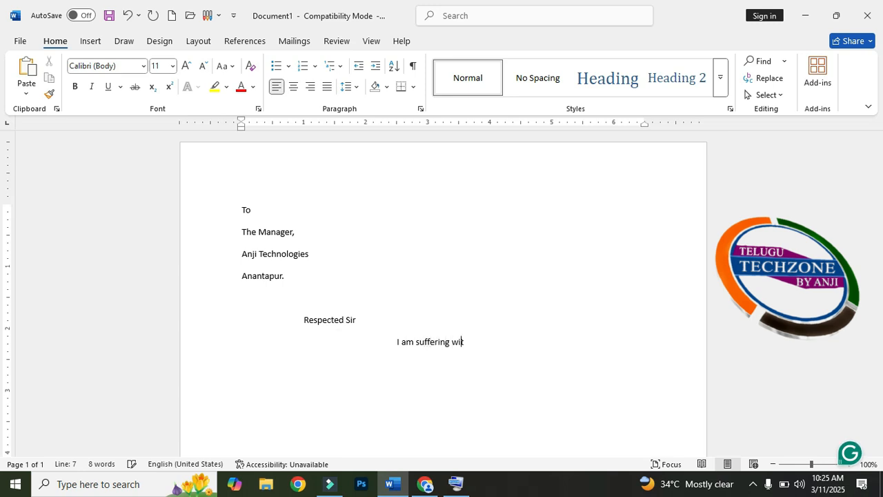
{"action": "type", "text": "th fere"}
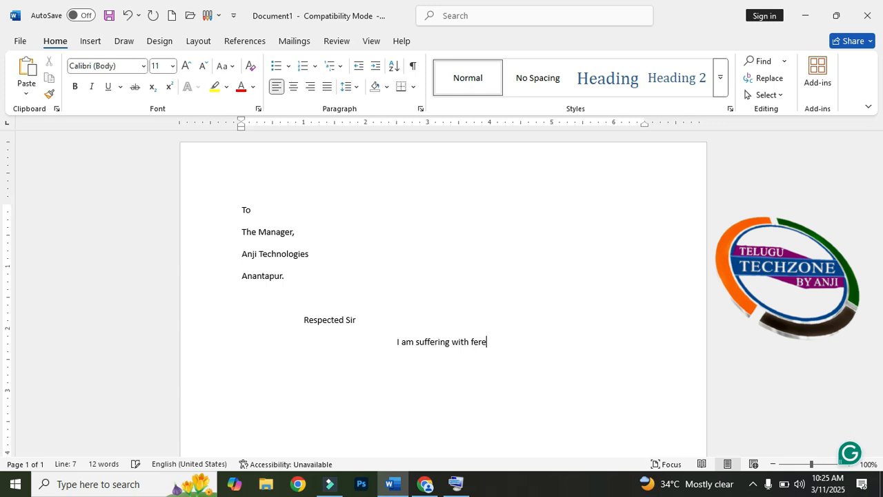
{"action": "key", "text": "BackSpace"}
{"action": "key", "text": "BackSpace"}
{"action": "type", "text": "ver and colod. so"}
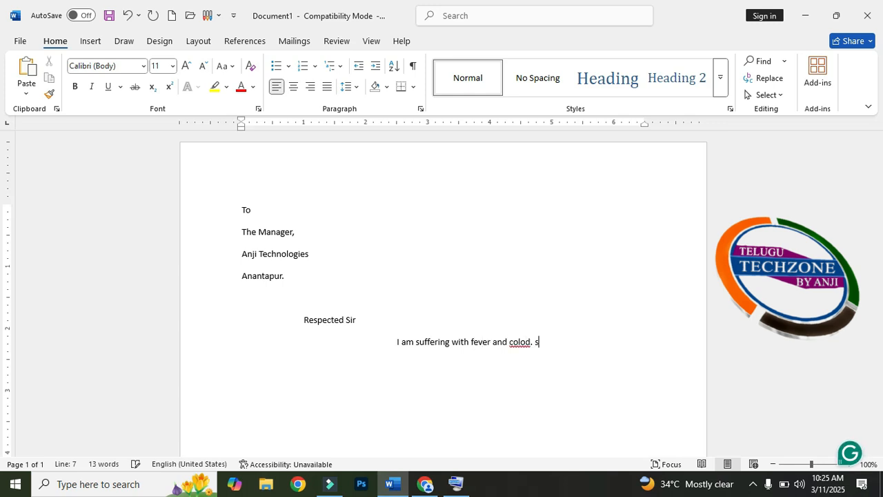
{"action": "key", "text": "BackSpace"}
{"action": "key", "text": "BackSpace"}
{"action": "key", "text": "BackSpace"}
{"action": "key", "text": "BackSpace"}
{"action": "key", "text": "BackSpace"}
{"action": "key", "text": "BackSpace"}
{"action": "type", "text": "d. So i "}
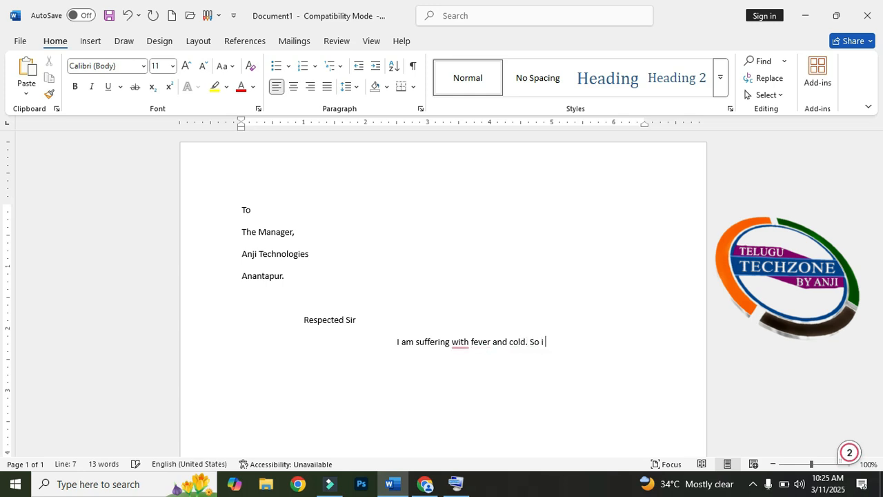
Step: Complete the body's second sentence with "am unable to attend to the classes."
{"action": "type", "text": "am aun"}
{"action": "key", "text": "BackSpace"}
{"action": "key", "text": "BackSpace"}
{"action": "key", "text": "BackSpace"}
{"action": "type", "text": "unable to attend to"}
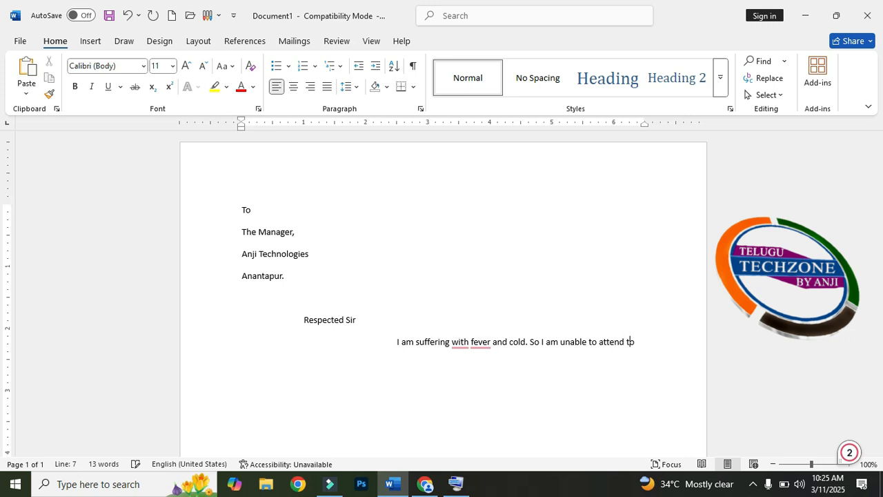
{"action": "type", "text": " the dlasses."}
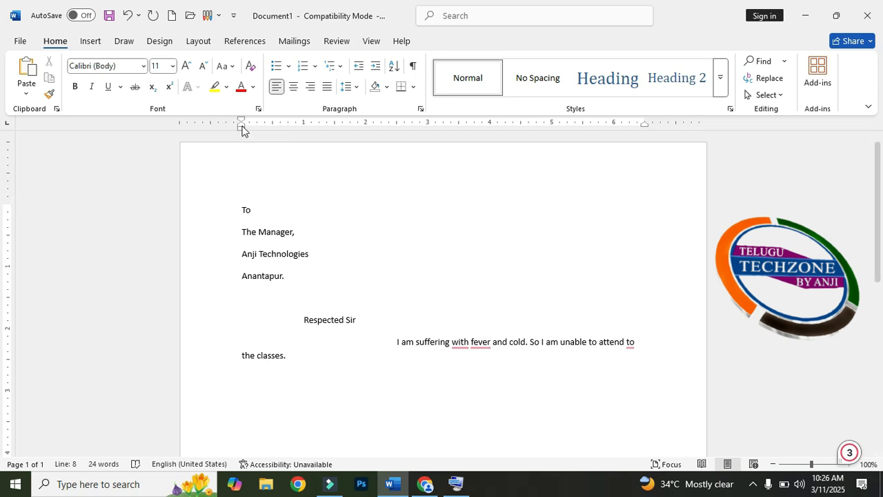
{"action": "left_click_drag", "start_coordinate": [644, 122], "coordinate": [645, 121]}
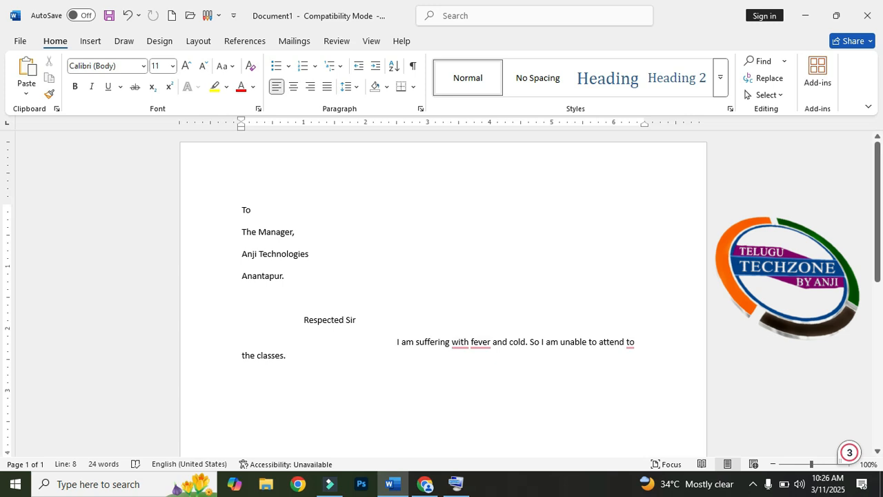
Step: Leave a blank line below the body and add "Thanking you", indented 2.5 inches with tab stops
{"action": "key", "text": "Return"}
{"action": "key", "text": "Return"}
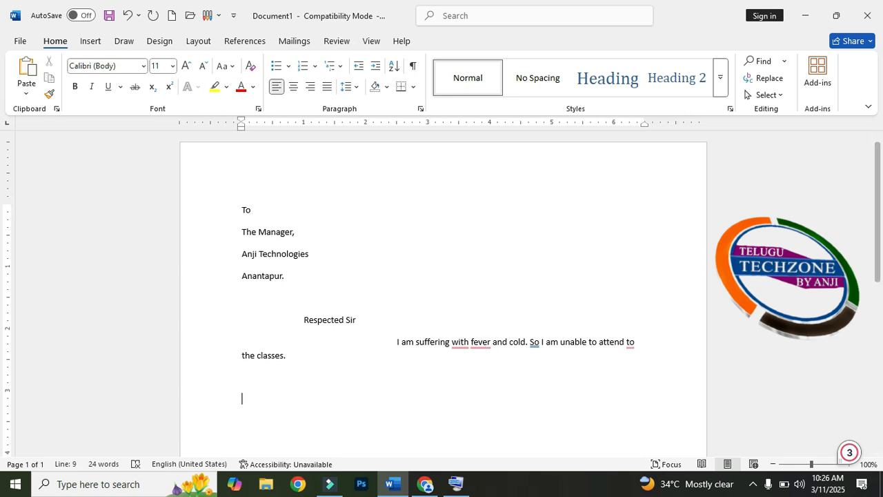
{"action": "key", "text": "Tab"}
{"action": "key", "text": "Tab"}
{"action": "key", "text": "Tab"}
{"action": "key", "text": "Tab"}
{"action": "key", "text": "Tab"}
{"action": "type", "text": "Thanking you"}
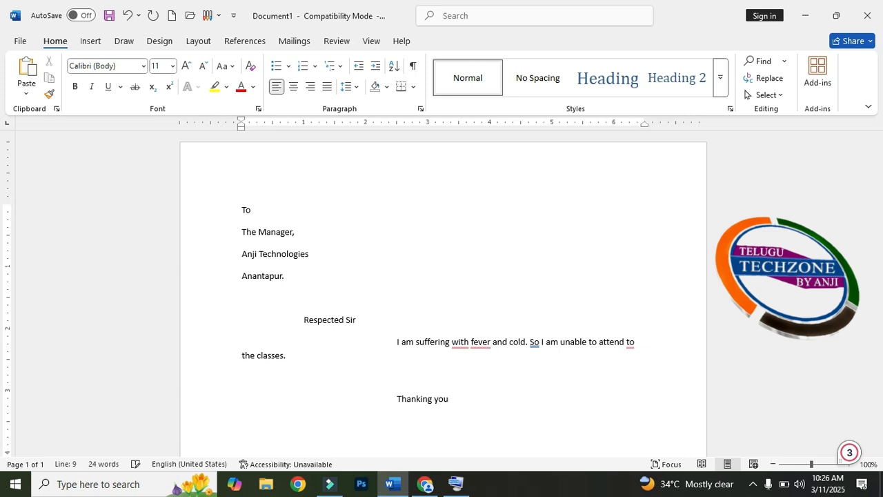
Step: Add the closing "Yours faithfully" on the next line, indented 4 inches with tab stops
{"action": "key", "text": "Return"}
{"action": "key", "text": "Tab"}
{"action": "key", "text": "Tab"}
{"action": "key", "text": "Tab"}
{"action": "key", "text": "Tab"}
{"action": "key", "text": "Tab"}
{"action": "key", "text": "Tab"}
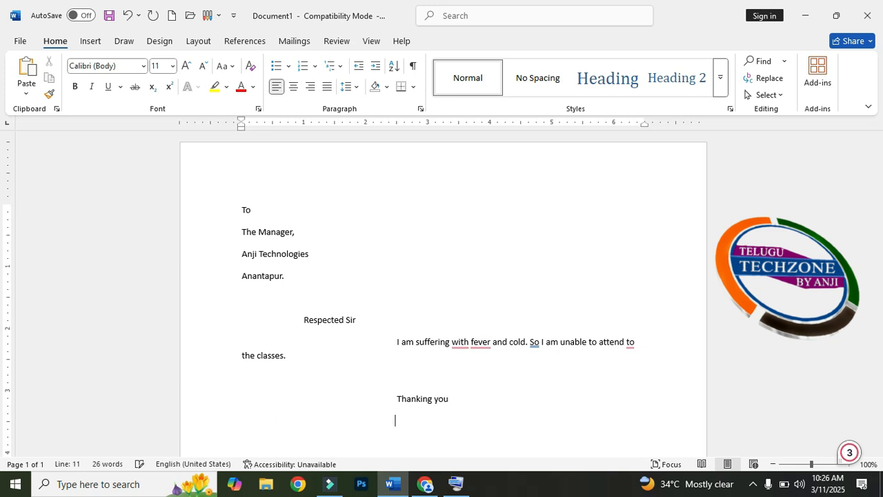
{"action": "key", "text": "Tab"}
{"action": "key", "text": "Tab"}
{"action": "type", "text": "Yours faithfully"}
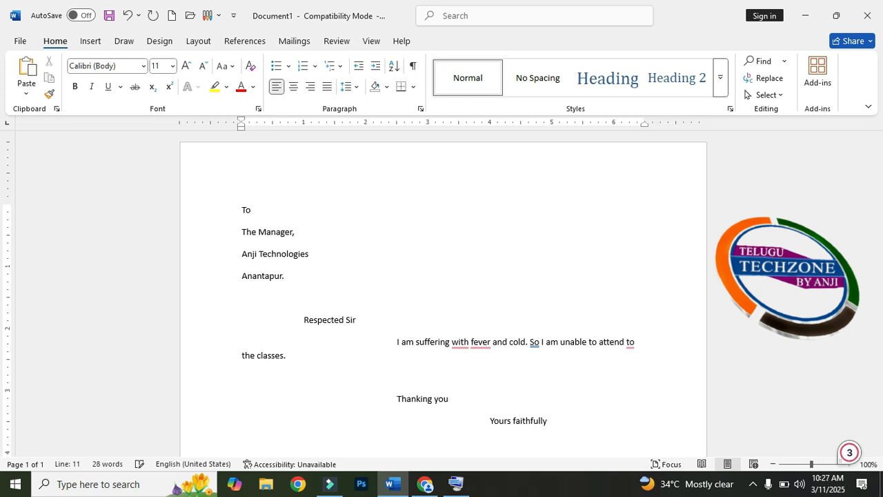
Step: Add a signature placeholder made of a row of x's below the closing, indented 4 inches with tab stops, and start a new line
{"action": "key", "text": "Tab"}
{"action": "key", "text": "Tab"}
{"action": "key", "text": "Tab"}
{"action": "key", "text": "Tab"}
{"action": "key", "text": "Tab"}
{"action": "key", "text": "Return"}
{"action": "type", "text": "xxxxxxxxxxxxxx"}
{"action": "key", "text": "Return"}
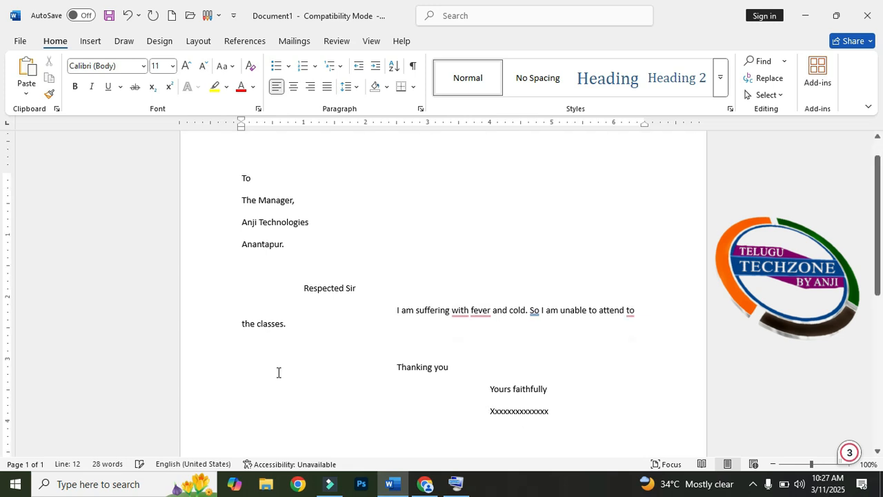
Step: Enter the misspelled practice word "taenchsnologie" on the empty line below the signature at font size 22
{"action": "scroll", "coordinate": [317, 379], "scroll_direction": "up", "scroll_amount": 1}
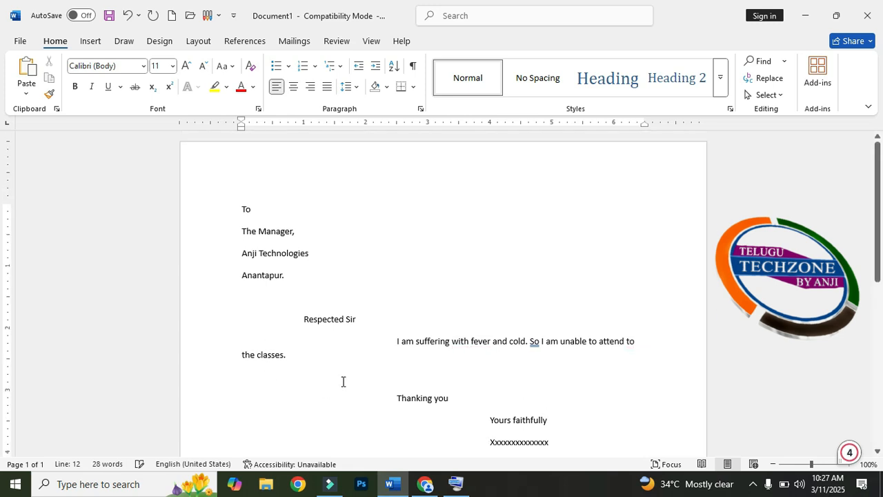
{"action": "scroll", "coordinate": [330, 412], "scroll_direction": "down", "scroll_amount": 1}
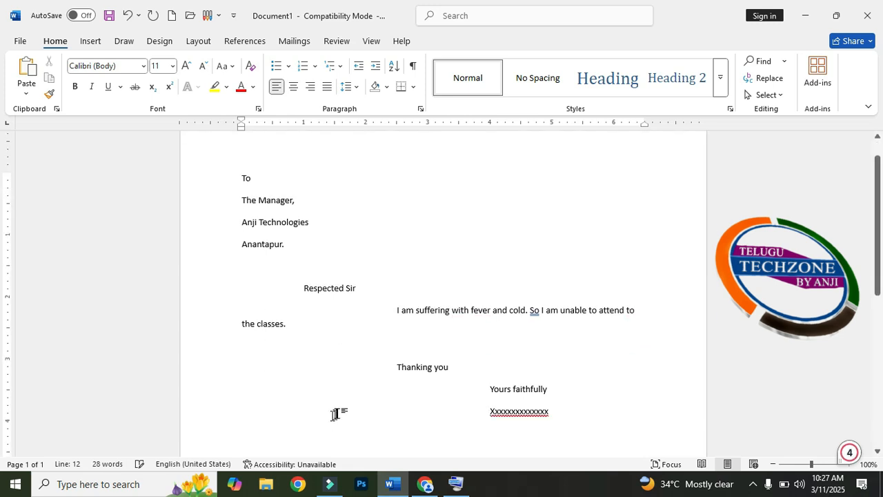
{"action": "scroll", "coordinate": [306, 412], "scroll_direction": "down", "scroll_amount": 1}
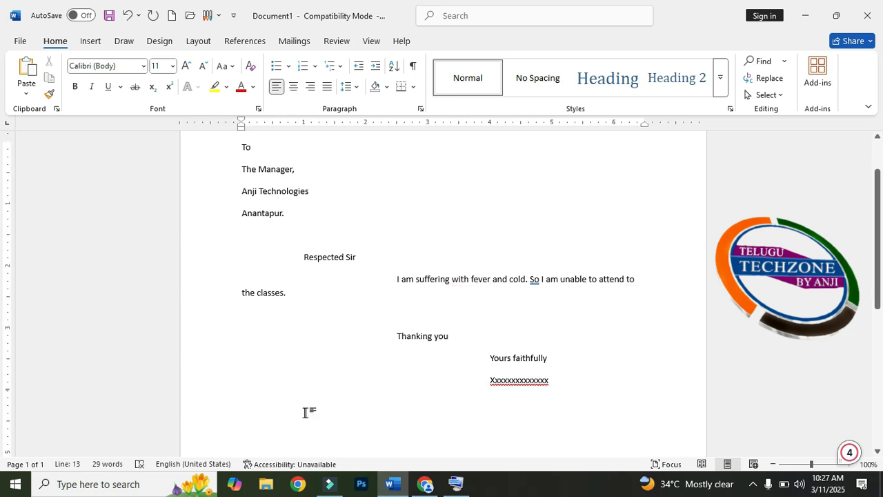
{"action": "scroll", "coordinate": [305, 412], "scroll_direction": "down", "scroll_amount": 1}
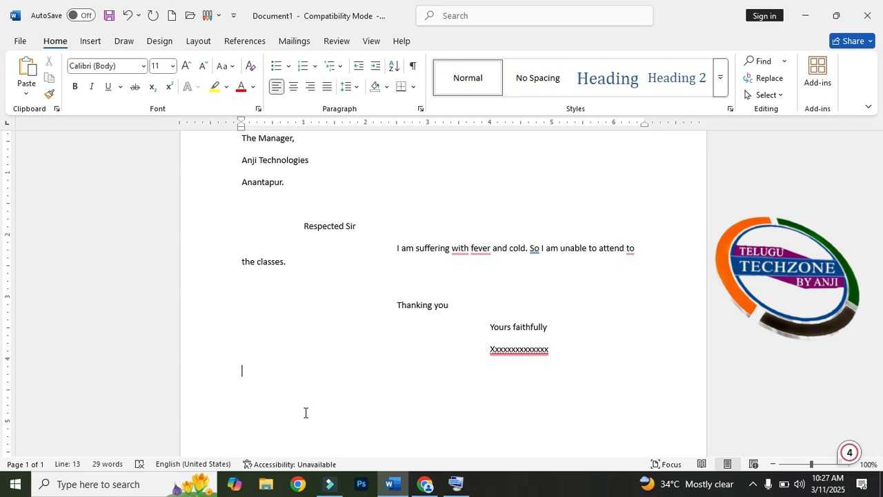
{"action": "key", "text": "ctrl+shift+period"}
{"action": "key", "text": "ctrl+shift+period"}
{"action": "key", "text": "ctrl+shift+period"}
{"action": "key", "text": "ctrl+shift+period"}
{"action": "key", "text": "ctrl+shift+period"}
{"action": "key", "text": "ctrl+shift+period"}
{"action": "type", "text": "taench"}
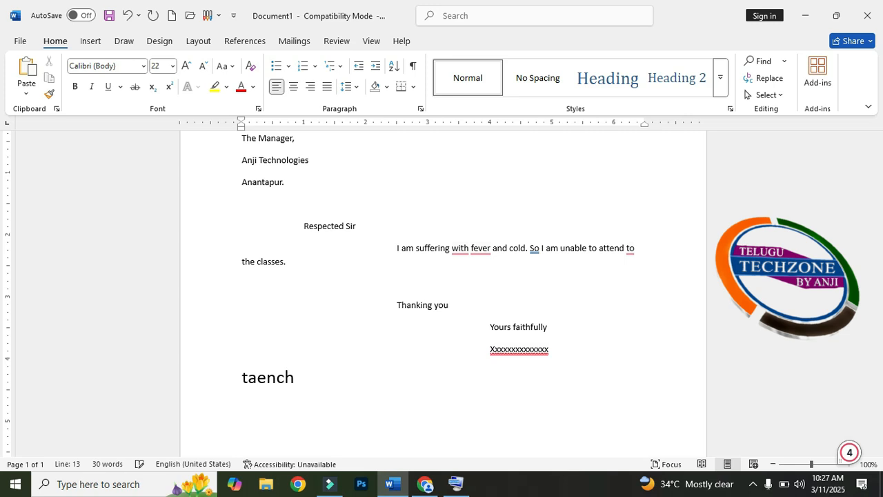
{"action": "type", "text": "snologie"}
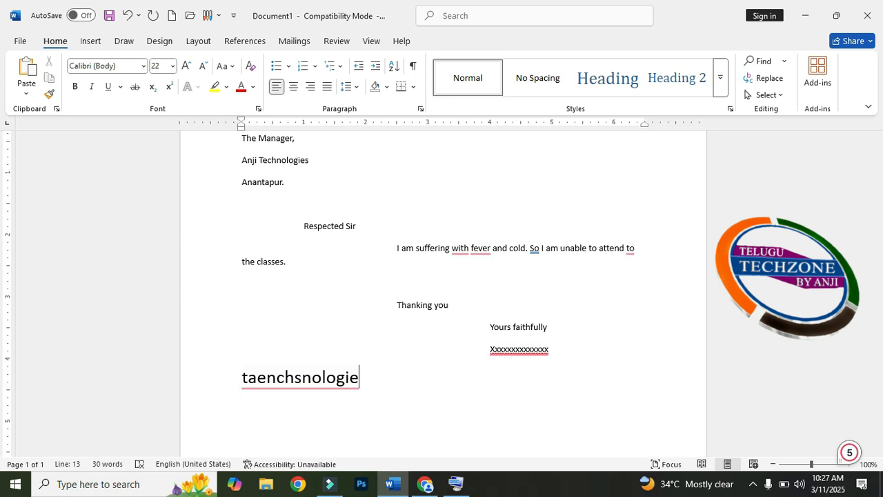
Step: Delete the final "e" of "taenchsnologie" and view the Backspace key on the On-Screen Keyboard
{"action": "key", "text": "BackSpace"}
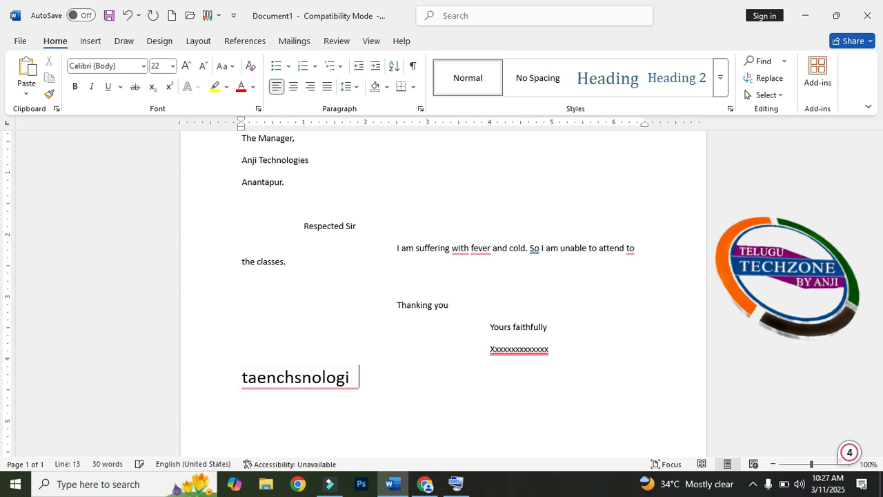
{"action": "left_click", "coordinate": [456, 484]}
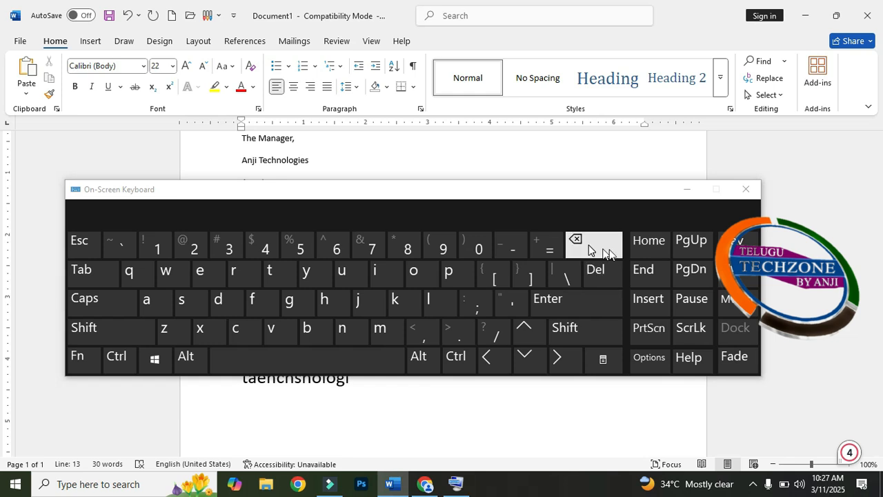
{"action": "left_click", "coordinate": [688, 190]}
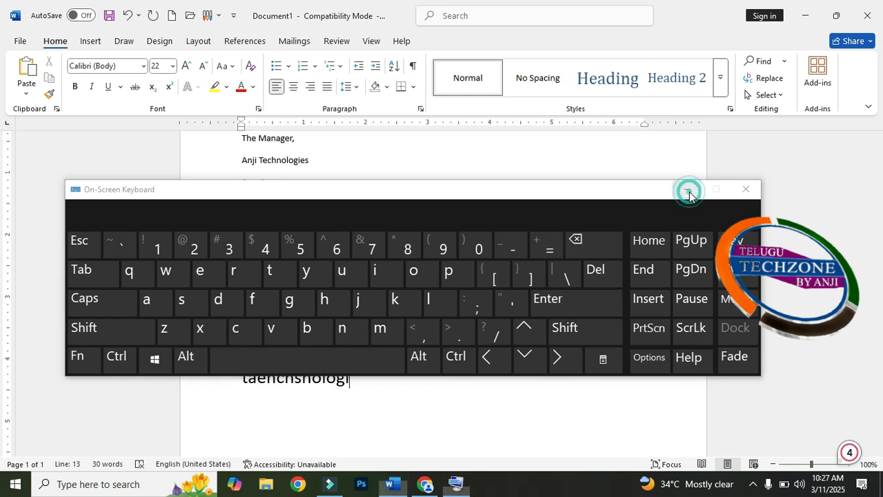
{"action": "left_click", "coordinate": [477, 416]}
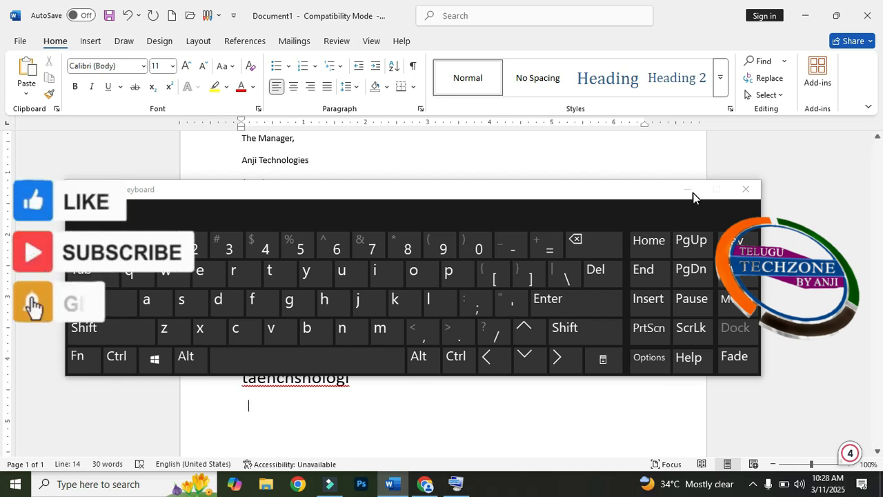
{"action": "left_click", "coordinate": [692, 194]}
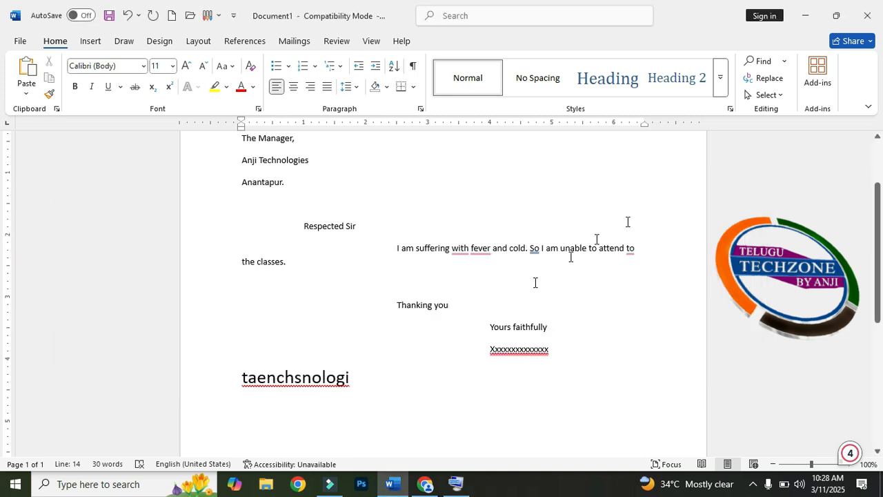
Step: Restore the final "e" of the practice word and examine the Backspace key on the On-Screen Keyboard again
{"action": "left_click", "coordinate": [365, 378]}
{"action": "type", "text": "e"}
{"action": "left_click", "coordinate": [456, 486]}
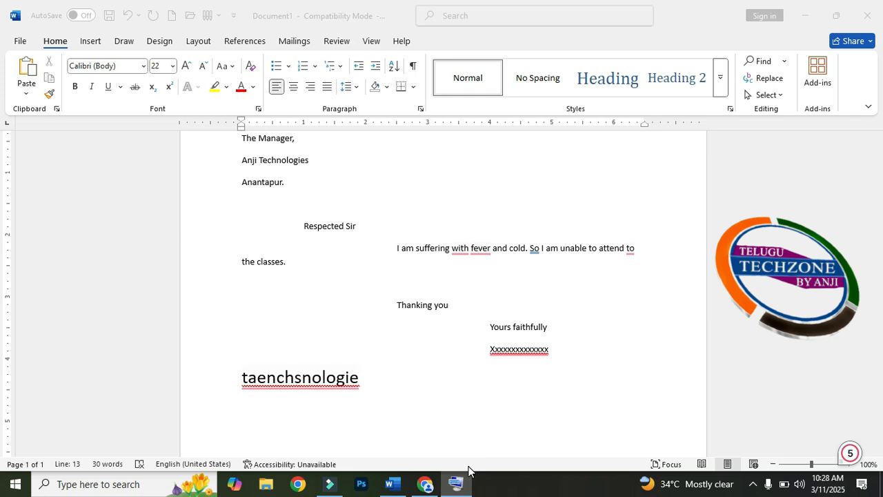
{"action": "left_click", "coordinate": [456, 483]}
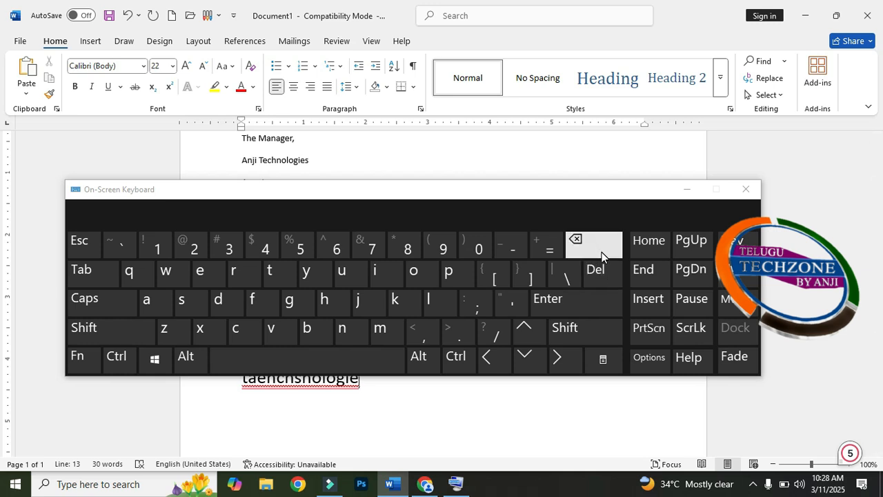
{"action": "left_click", "coordinate": [688, 184]}
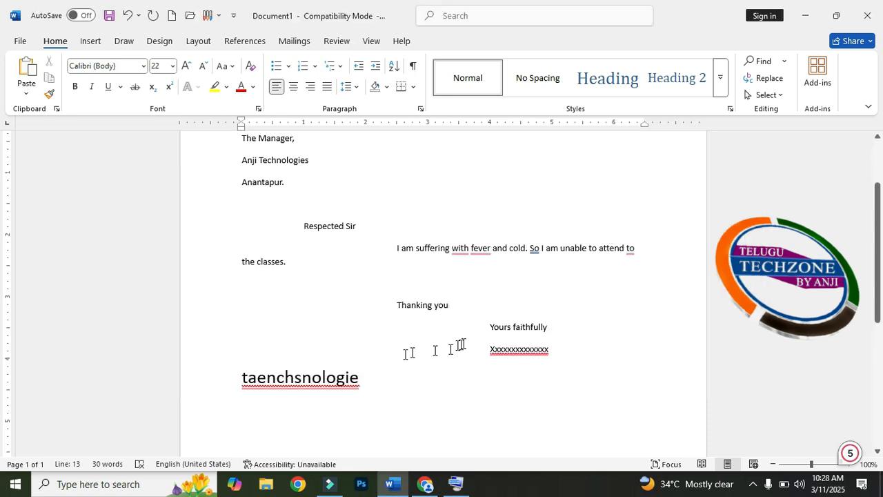
{"action": "left_click", "coordinate": [333, 385]}
{"action": "left_click", "coordinate": [365, 378]}
{"action": "left_click", "coordinate": [296, 166]}
{"action": "left_click", "coordinate": [295, 167]}
{"action": "left_click", "coordinate": [380, 385]}
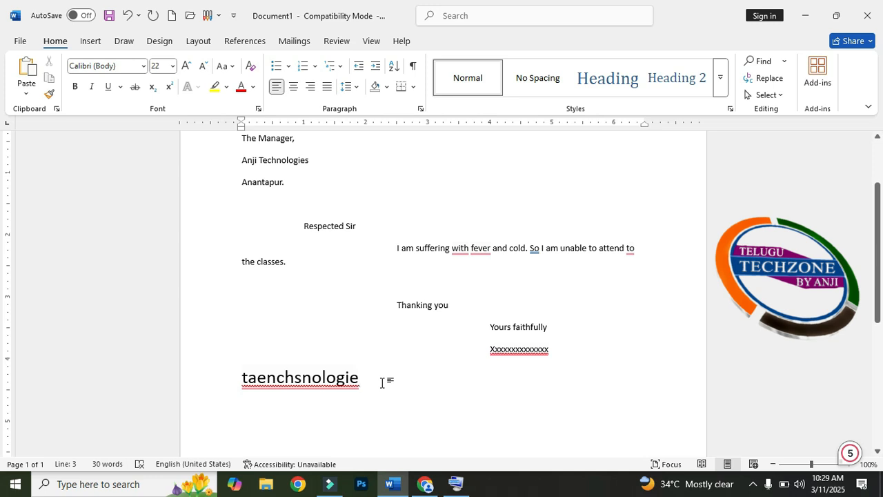
{"action": "key", "text": "Up"}
{"action": "key", "text": "Up"}
{"action": "left_click", "coordinate": [381, 381]}
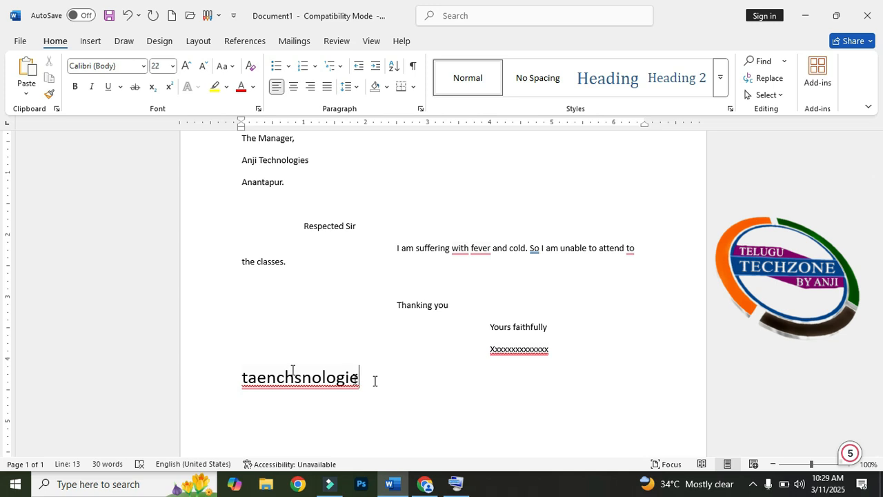
Step: Replace the final "e" of "taenchsnologie" with "y"
{"action": "left_click", "coordinate": [370, 378]}
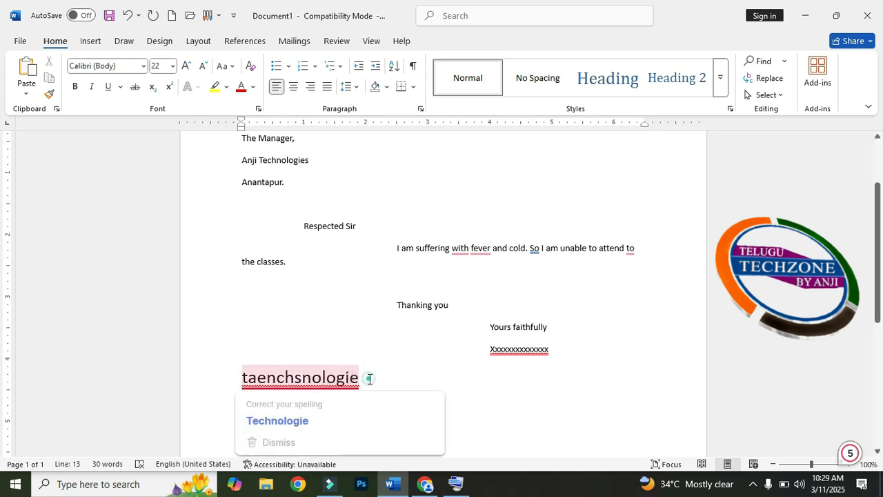
{"action": "left_click", "coordinate": [361, 378]}
{"action": "key", "text": "BackSpace"}
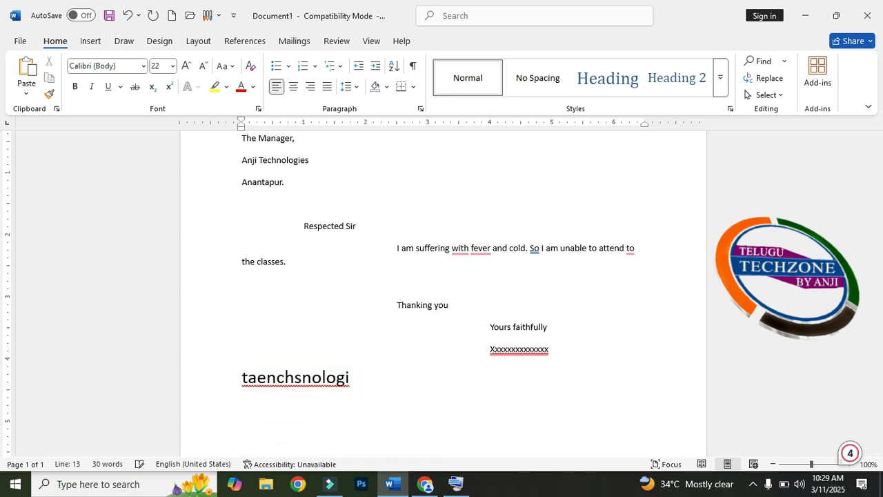
{"action": "type", "text": "y"}
Step: Remove the extra "i" before the final "y" so the practice word ends in "logy"
{"action": "left_click", "coordinate": [346, 377]}
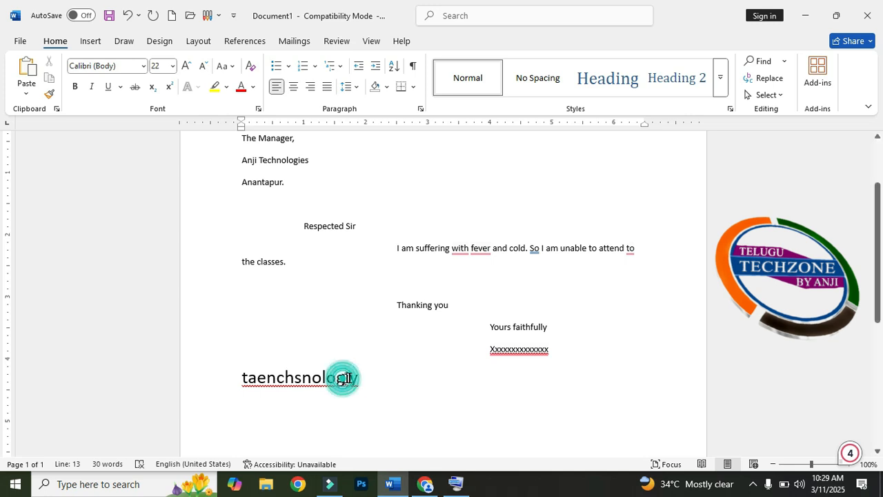
{"action": "left_click", "coordinate": [345, 378]}
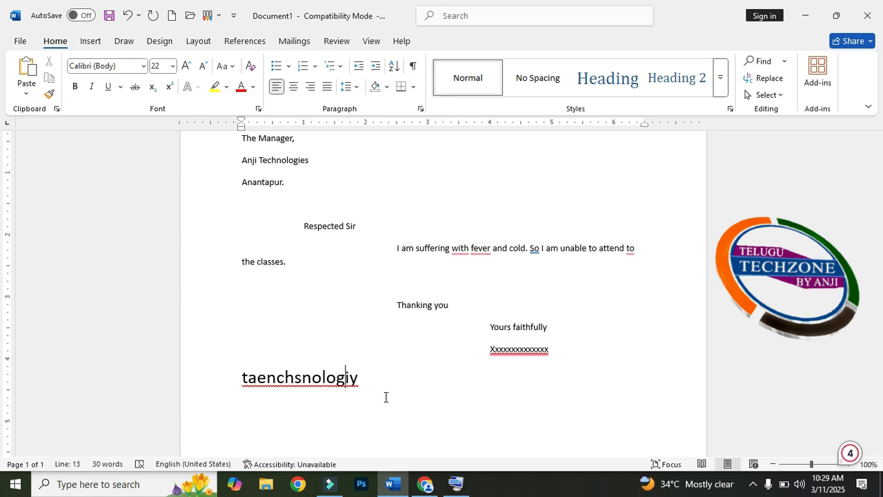
{"action": "left_click", "coordinate": [368, 375]}
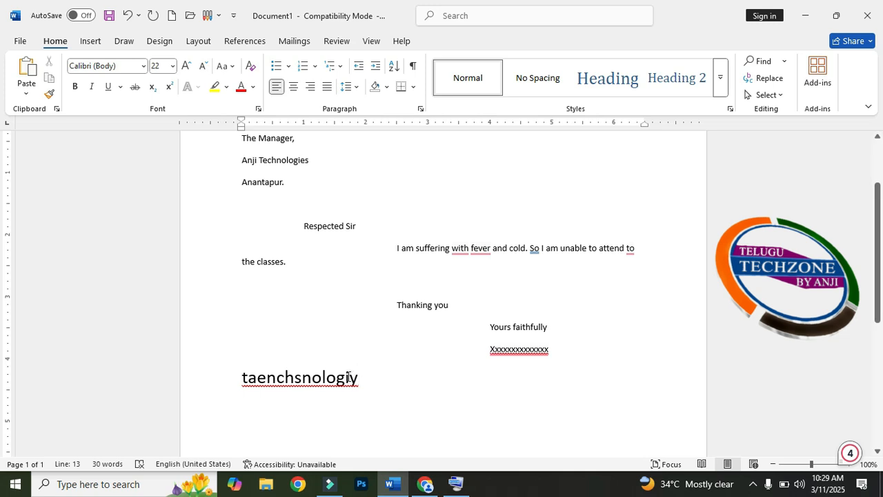
{"action": "left_click", "coordinate": [347, 376]}
{"action": "double_click", "coordinate": [372, 376]}
{"action": "left_click", "coordinate": [381, 378]}
{"action": "left_click", "coordinate": [348, 377]}
{"action": "key", "text": "Delete"}
Step: Remove the extra "s" after "taench" in the practice word
{"action": "left_click", "coordinate": [295, 379]}
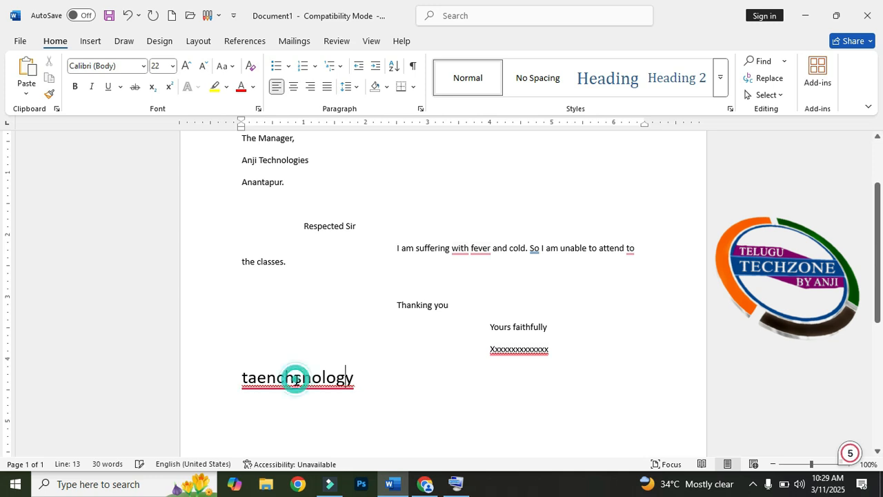
{"action": "left_click", "coordinate": [295, 378]}
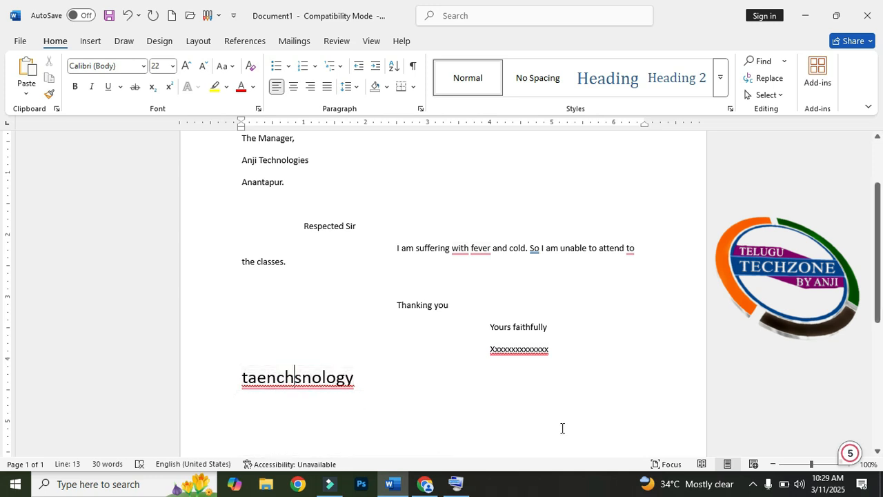
{"action": "key", "text": "Delete"}
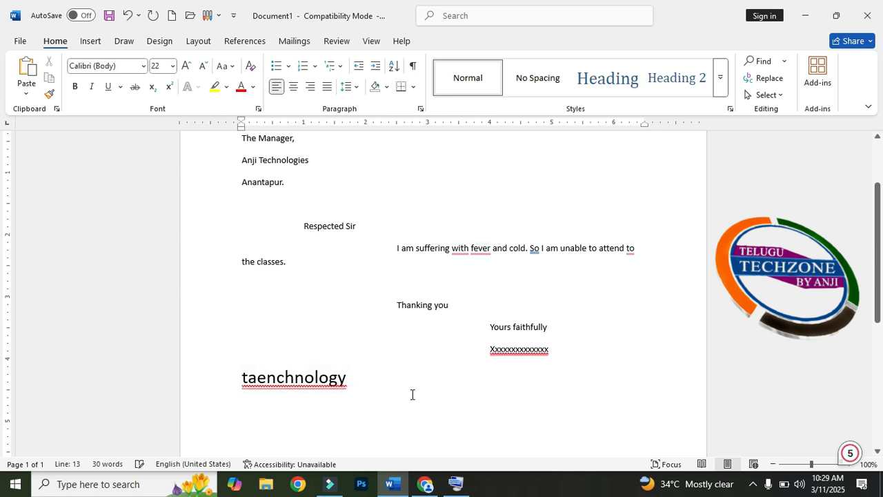
Step: Place the text cursor between the "a" and "e" of "taenchnology"
{"action": "left_click", "coordinate": [258, 378]}
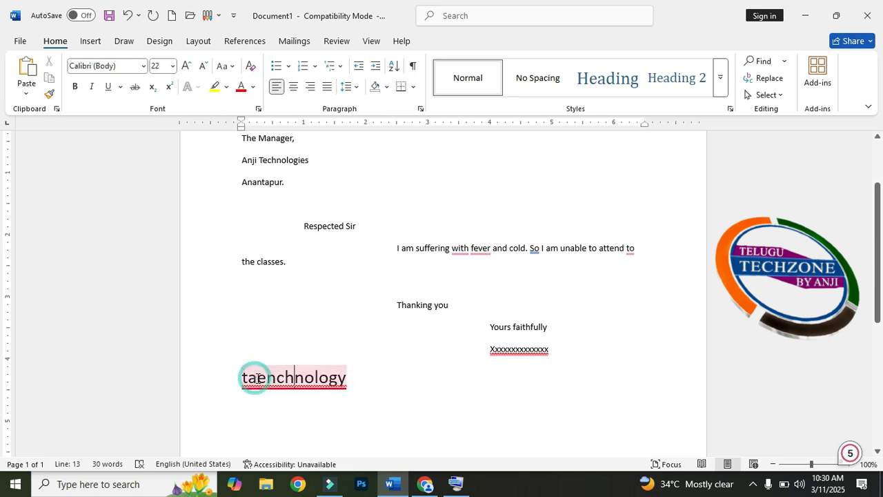